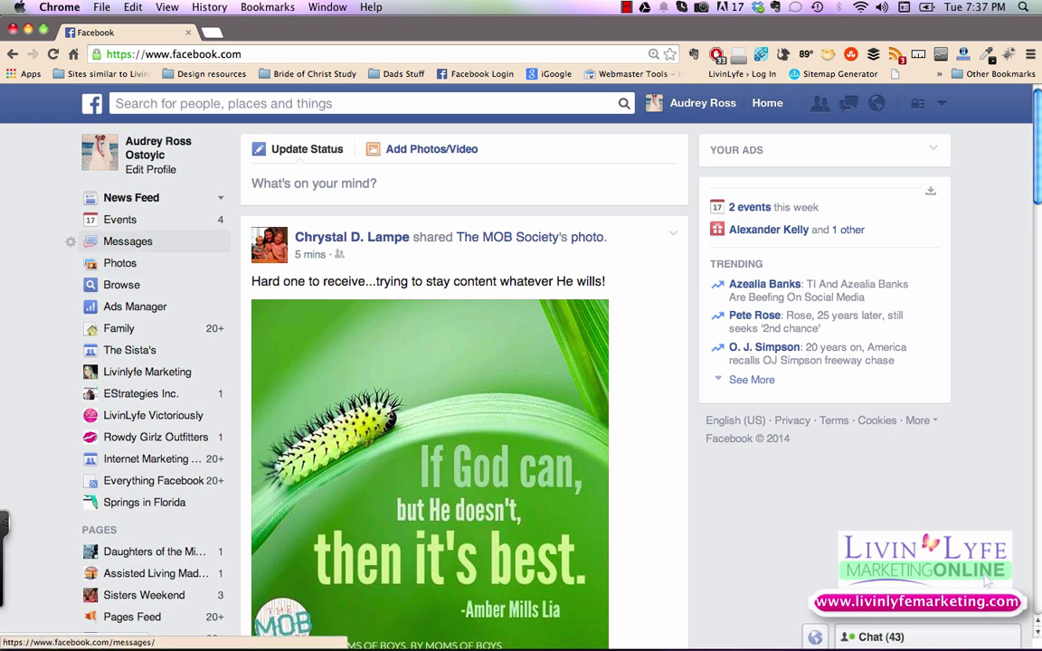
Open the Messages inbox and scroll through the conversation list.
click(127, 241)
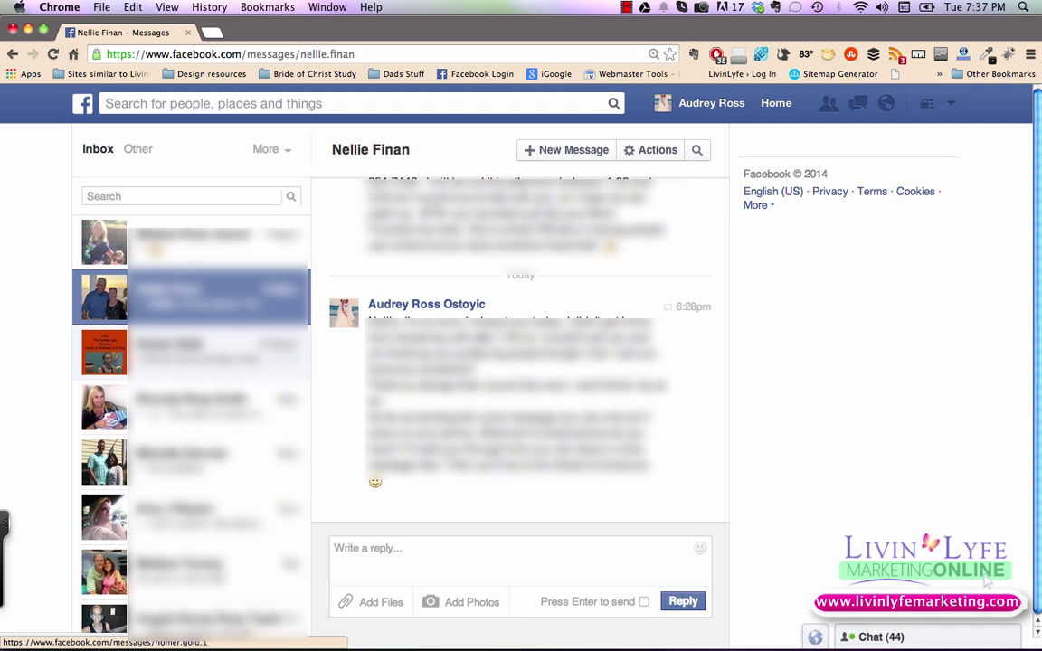
scroll(190, 398, down, 15)
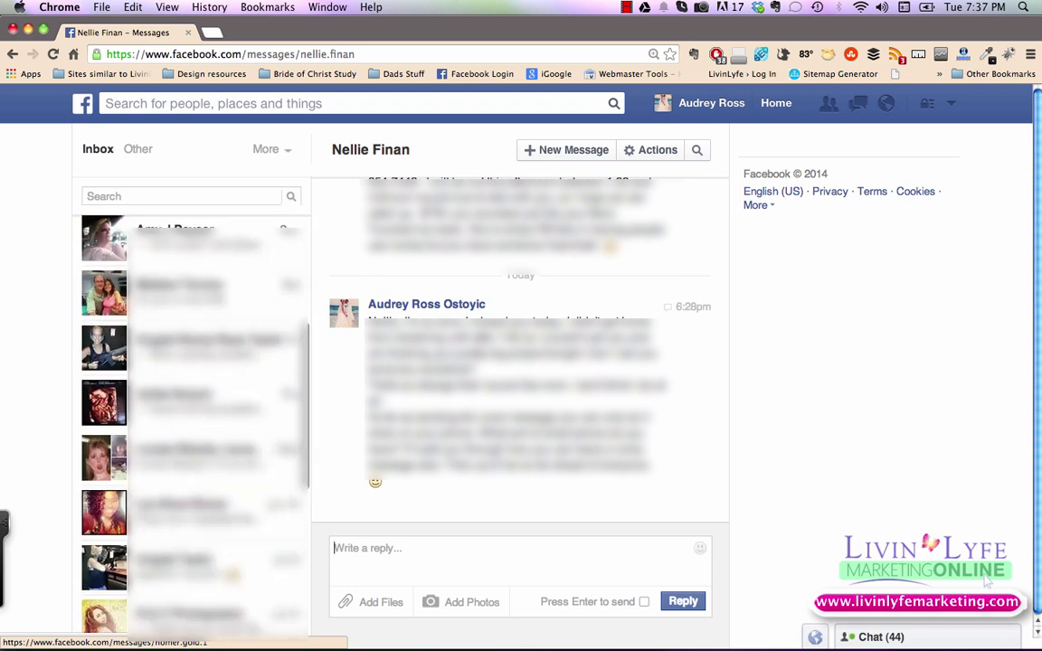
scroll(190, 398, up, 15)
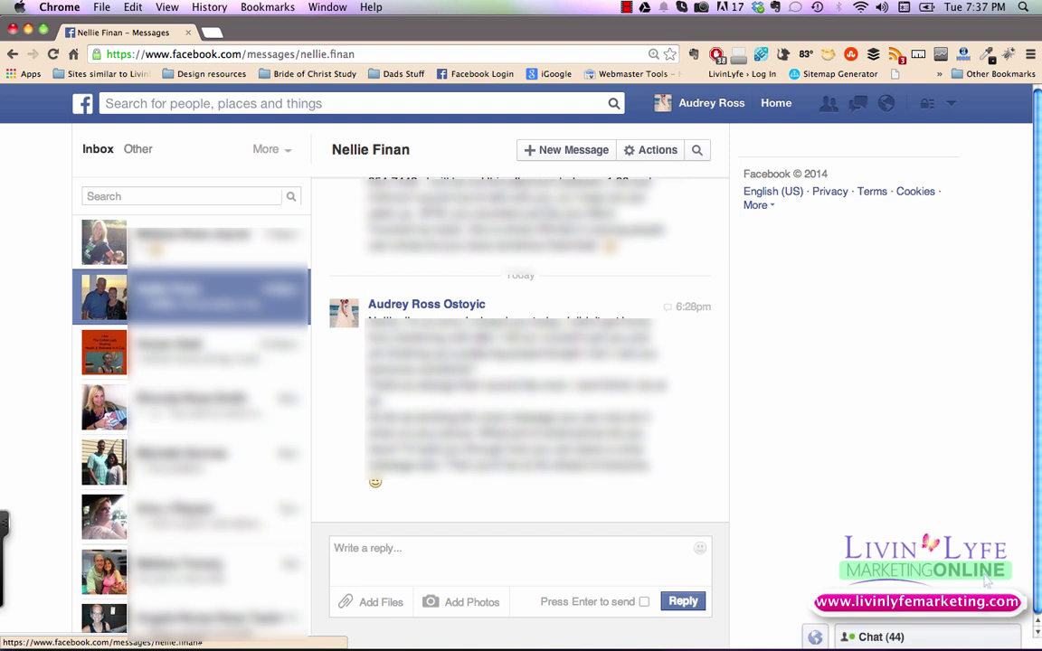
click(137, 149)
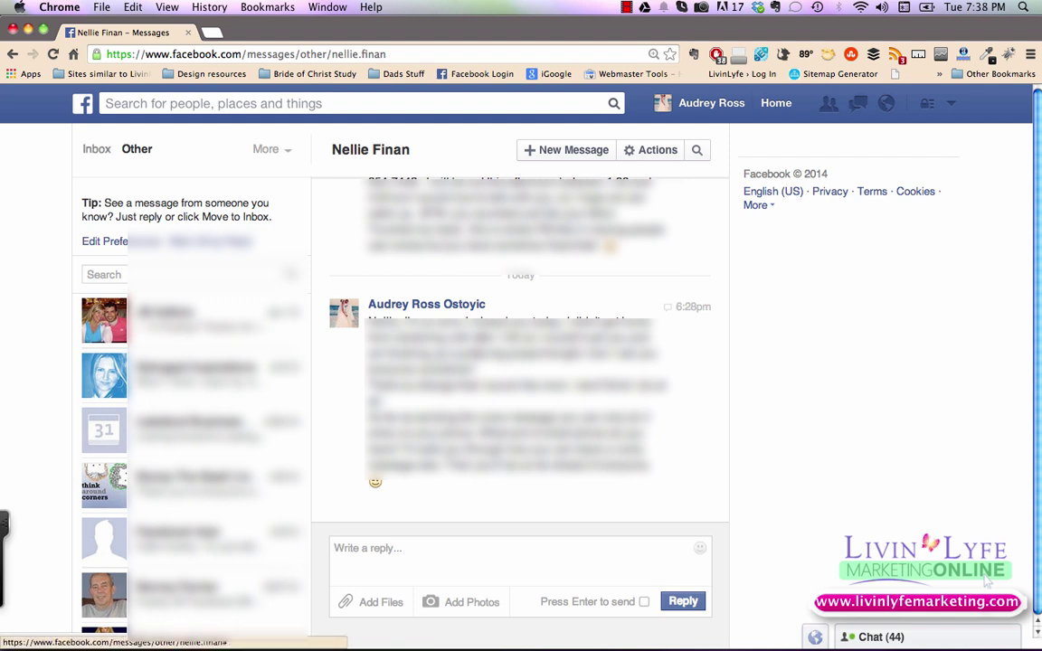
click(97, 149)
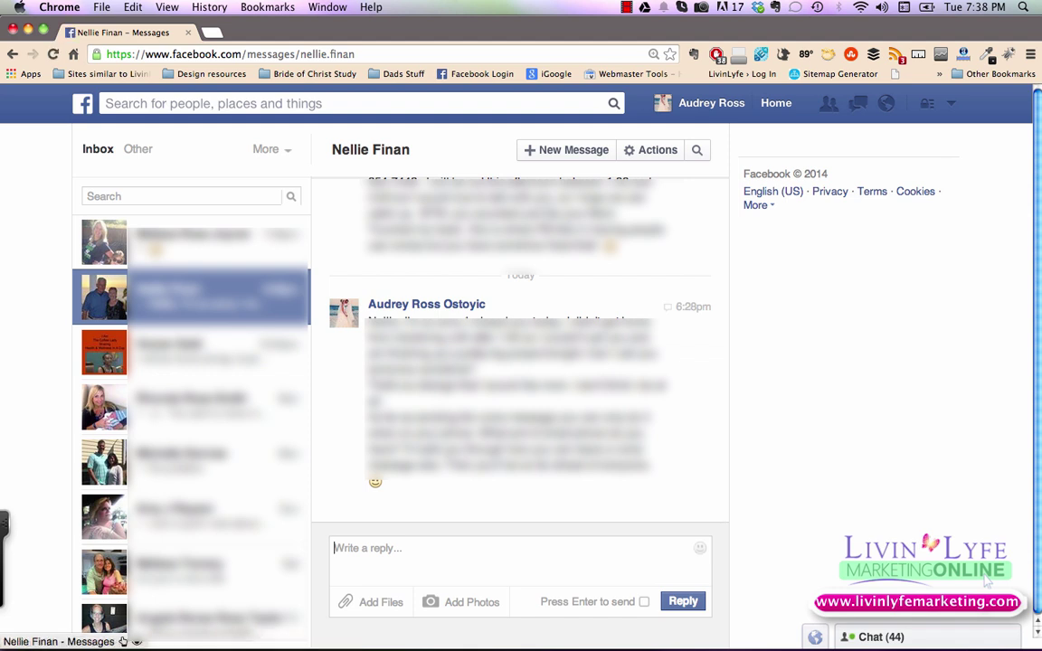
Address a new message to a contact picked from suggestions and type 'Hey sis, what's up?'.
click(567, 149)
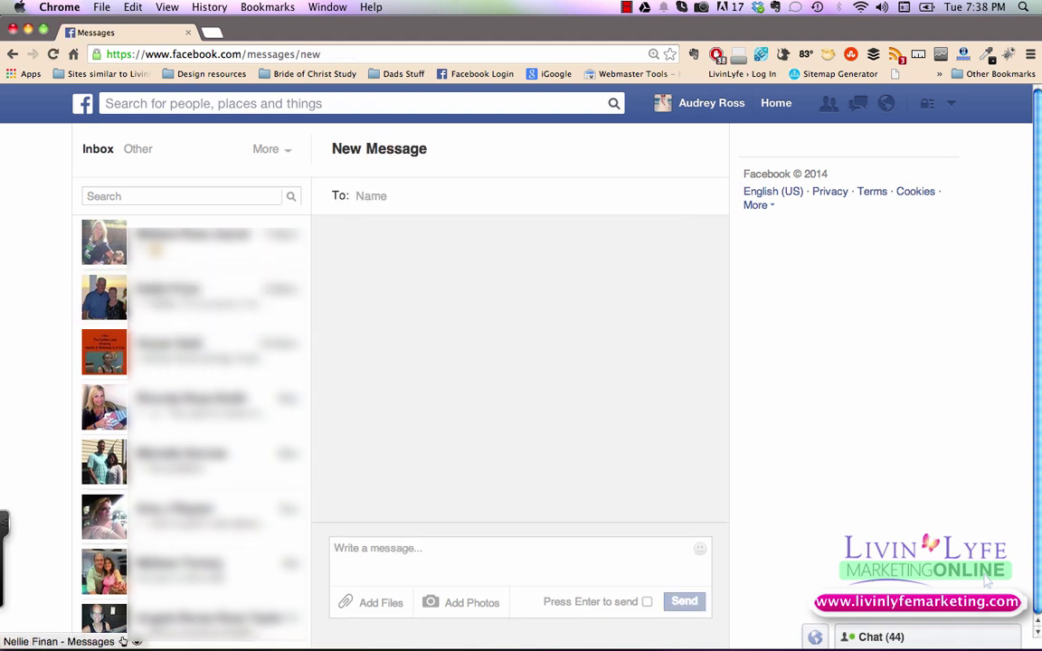
text(mel)
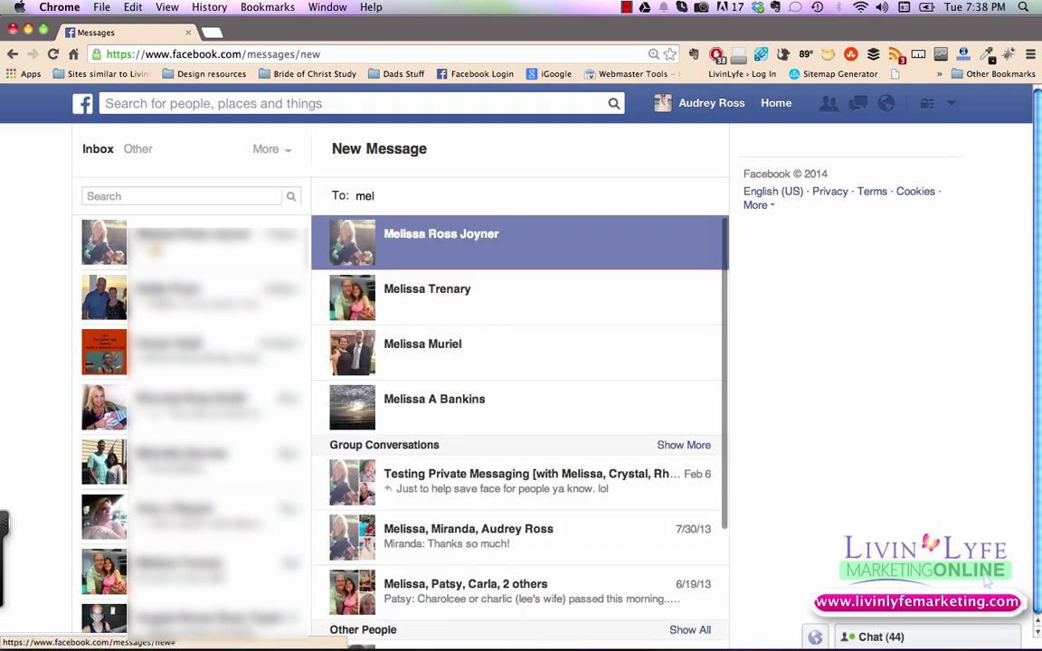
key(Return)
key(Tab)
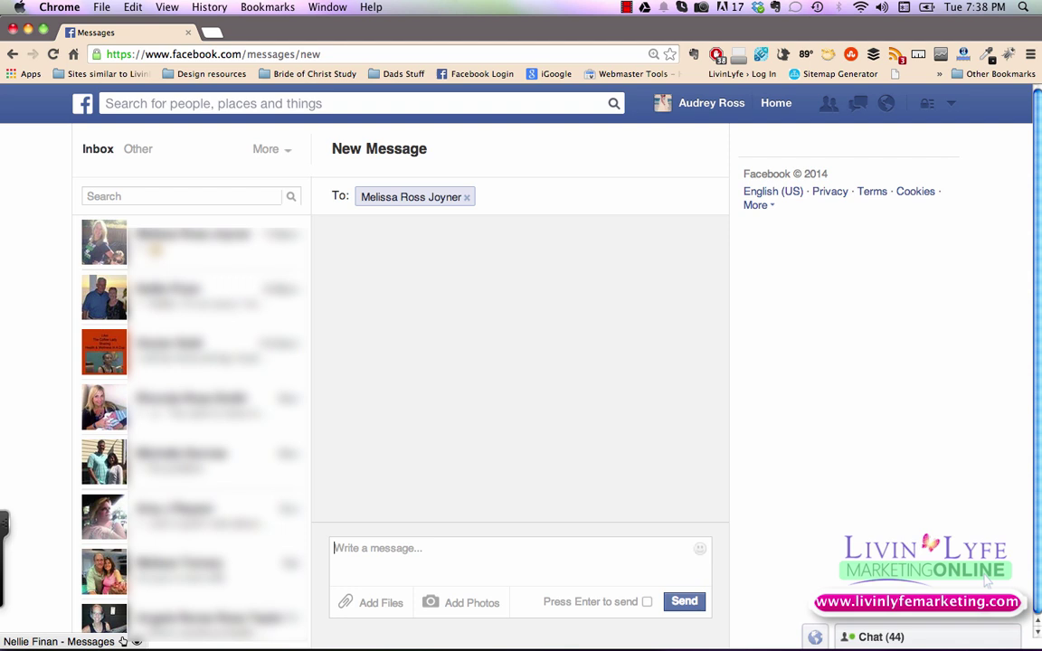
text(Hey sis,)
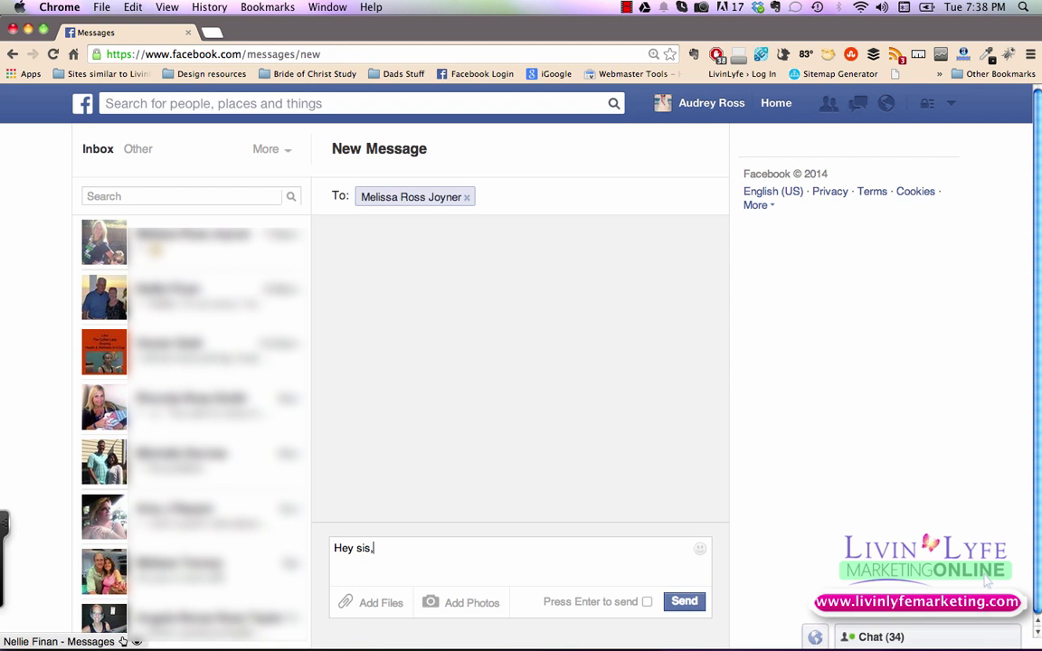
text( what's up?)
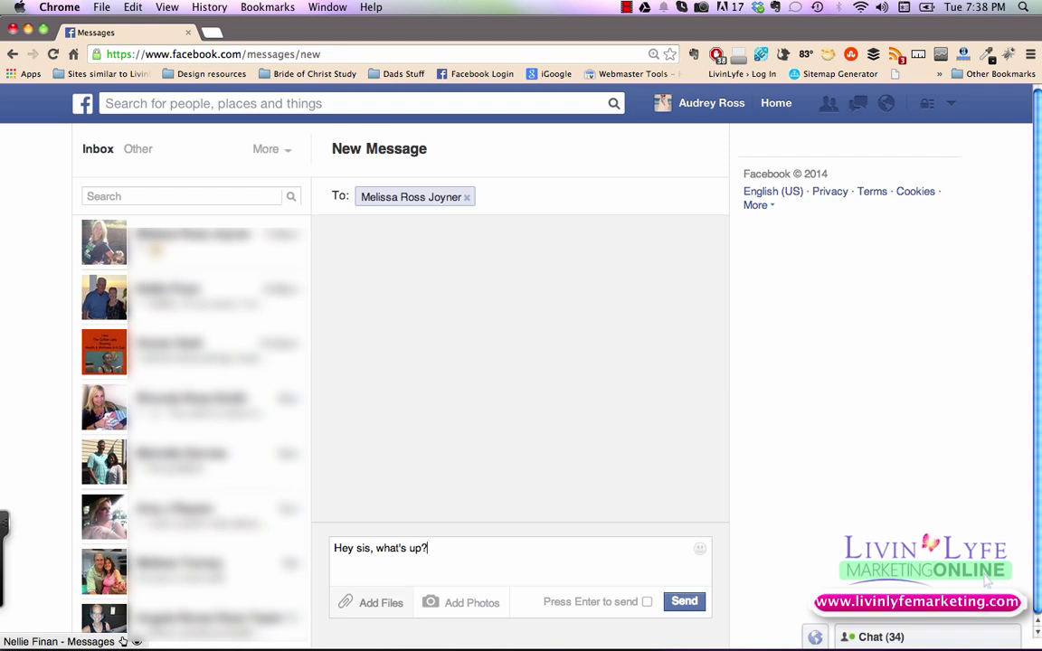
click(381, 602)
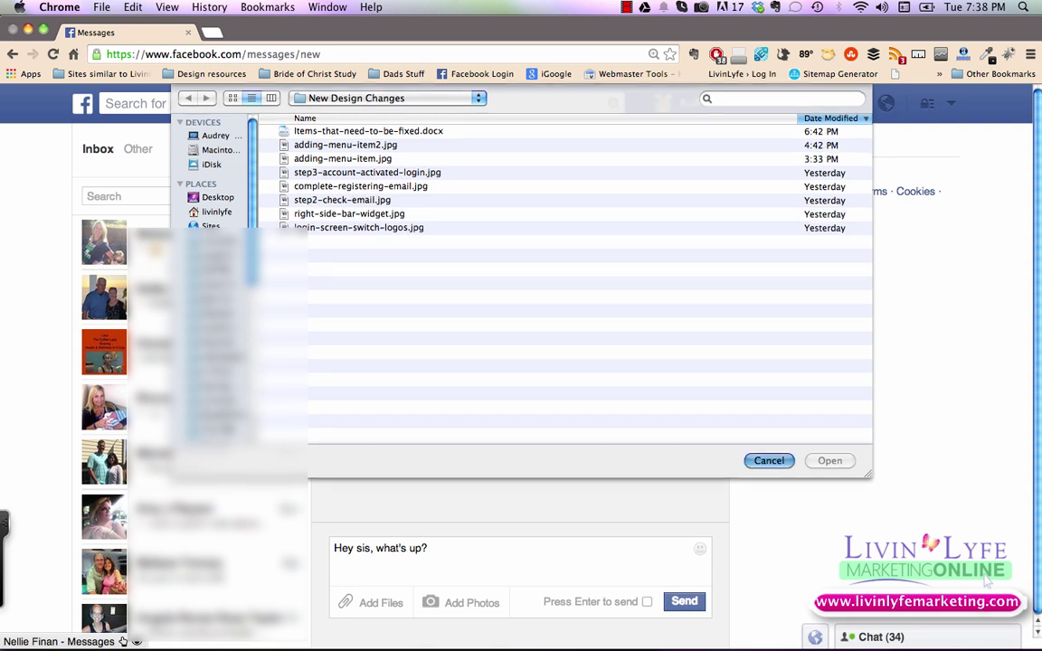
key(Escape)
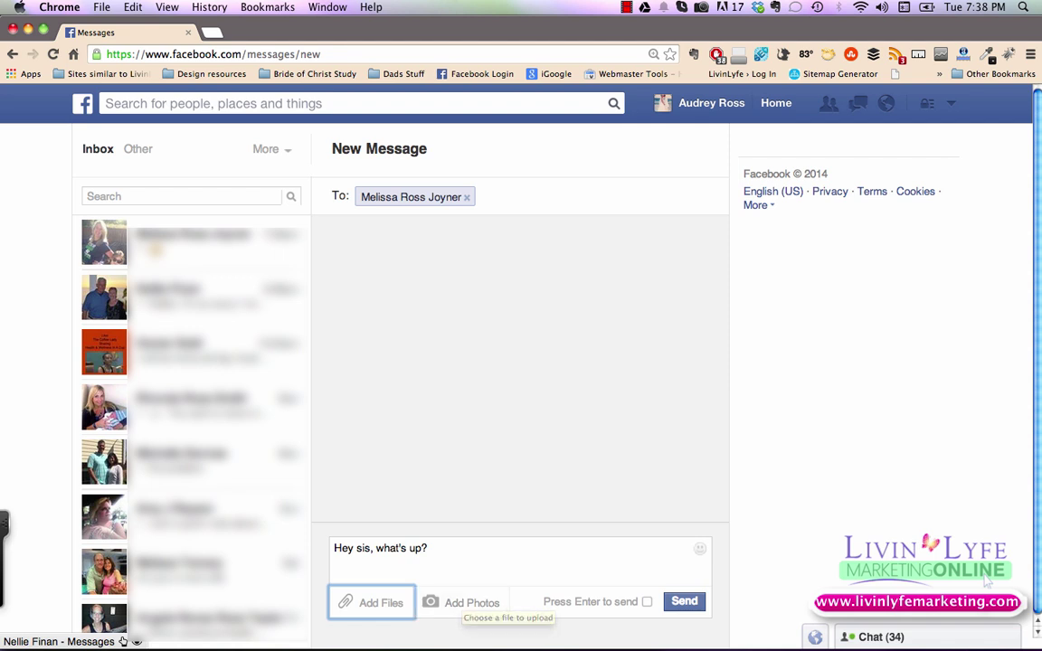
click(428, 548)
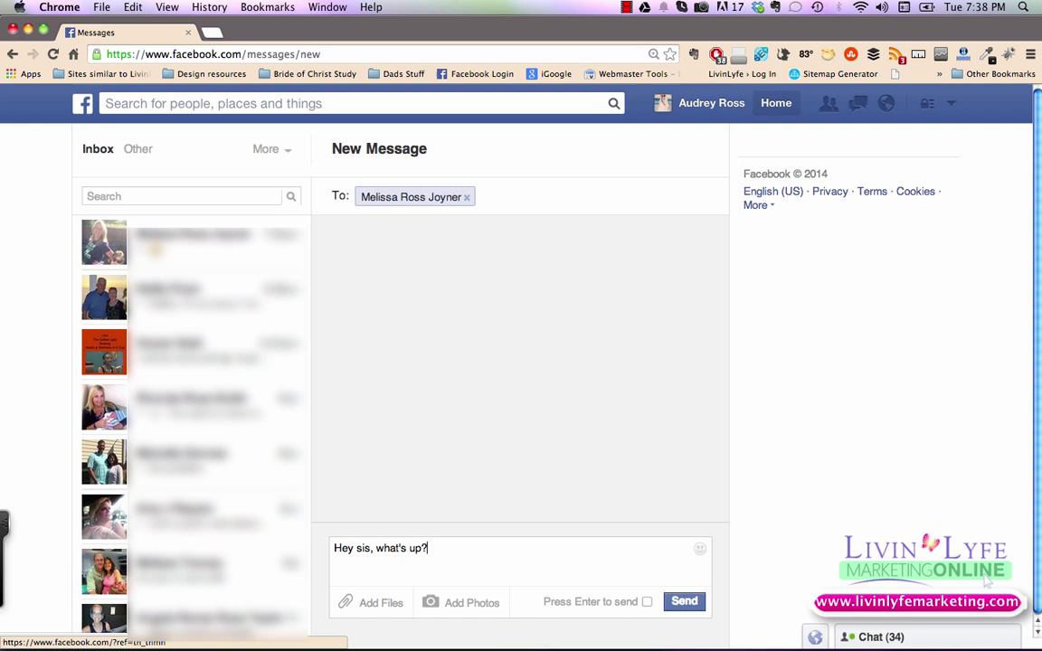
Return to the News Feed and open a chat with a post's author.
click(776, 102)
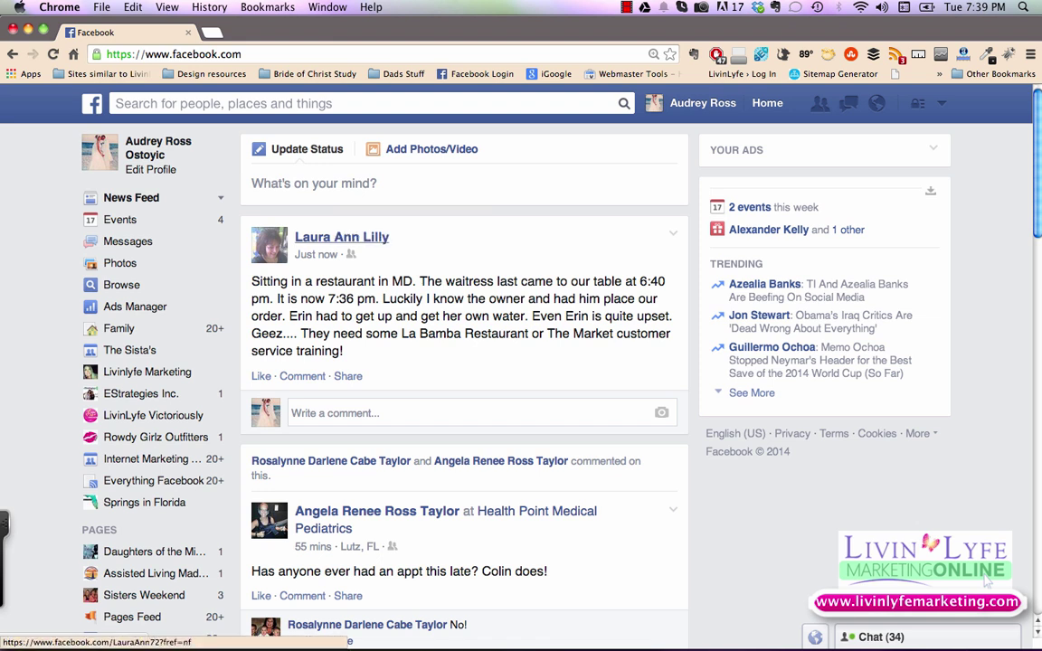
mouse_move(330, 237)
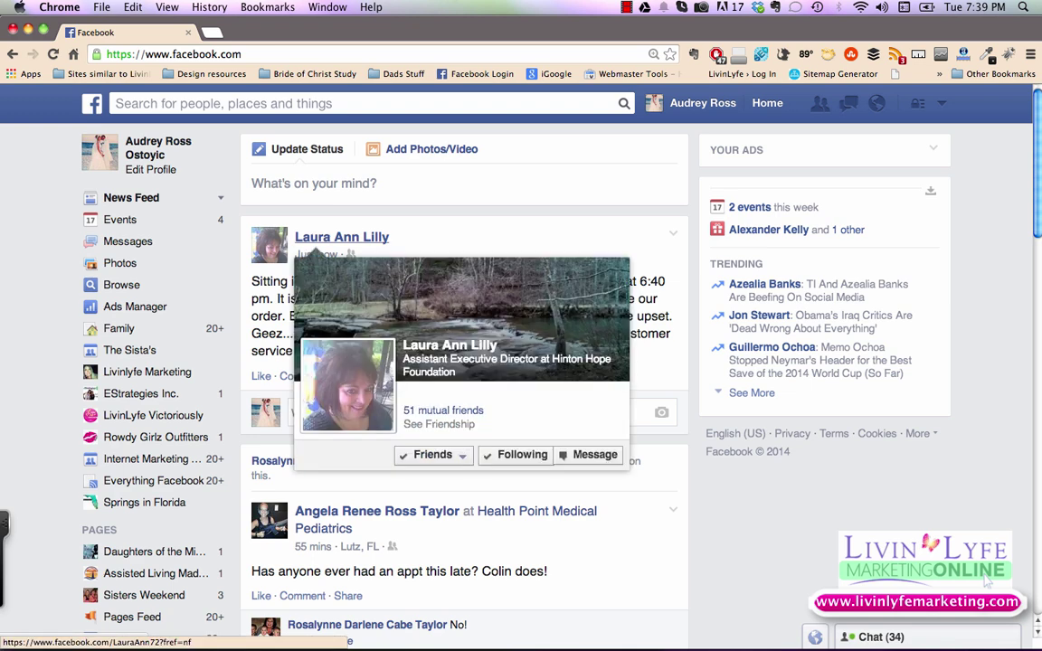
click(588, 455)
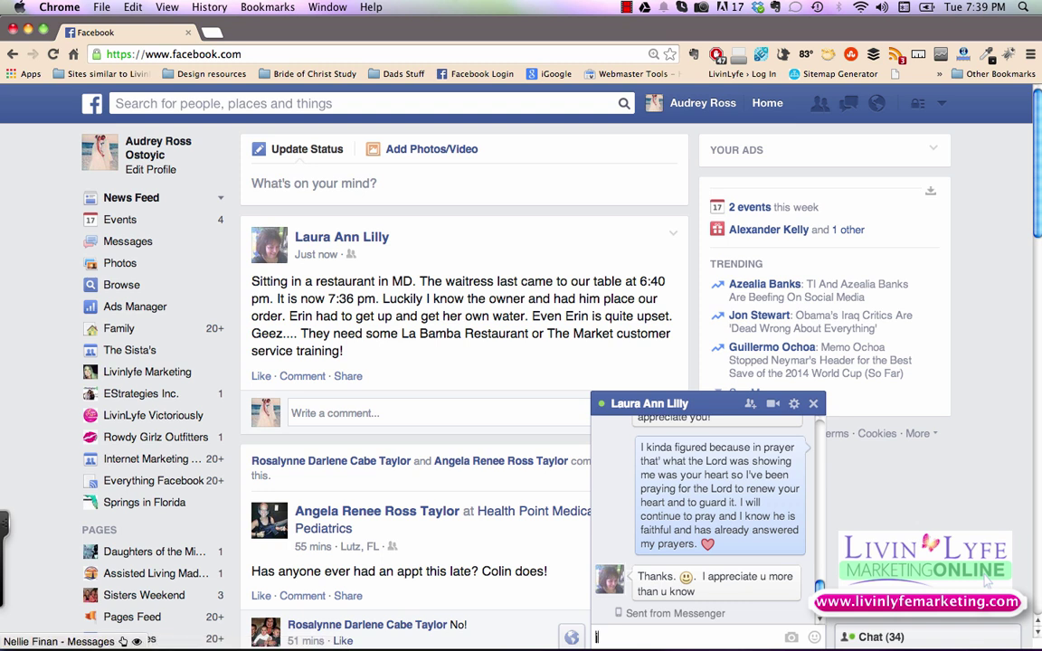
Type 'Hey saw that you are on vaca have a great time.' in the chat.
text(I)
key(BackSpace)
text(Hey saw that you are on )
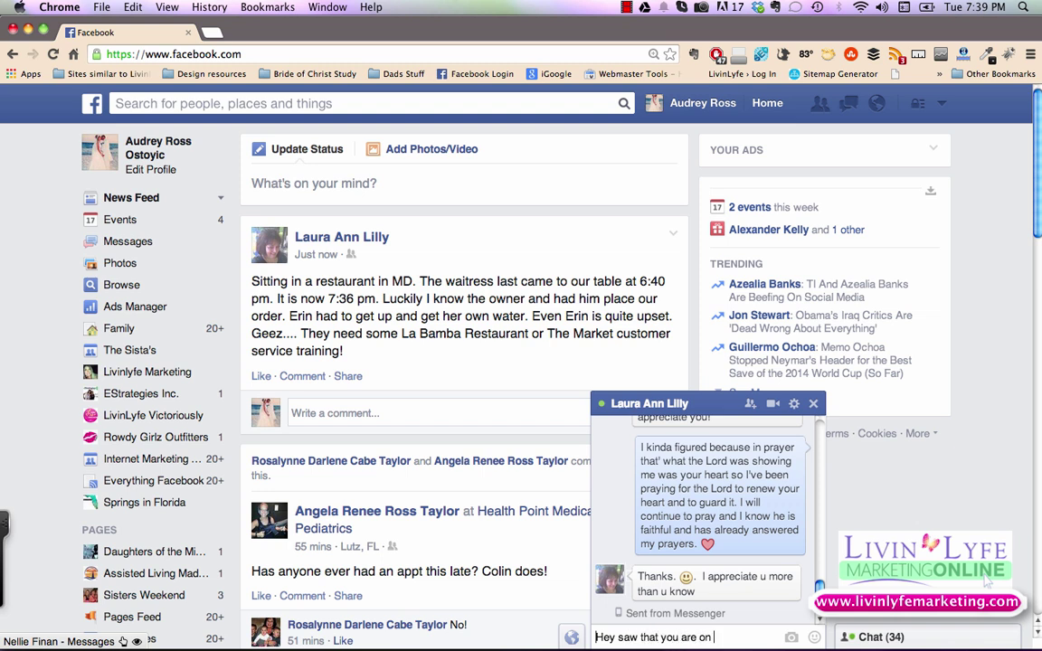
text(vaca have a great time.)
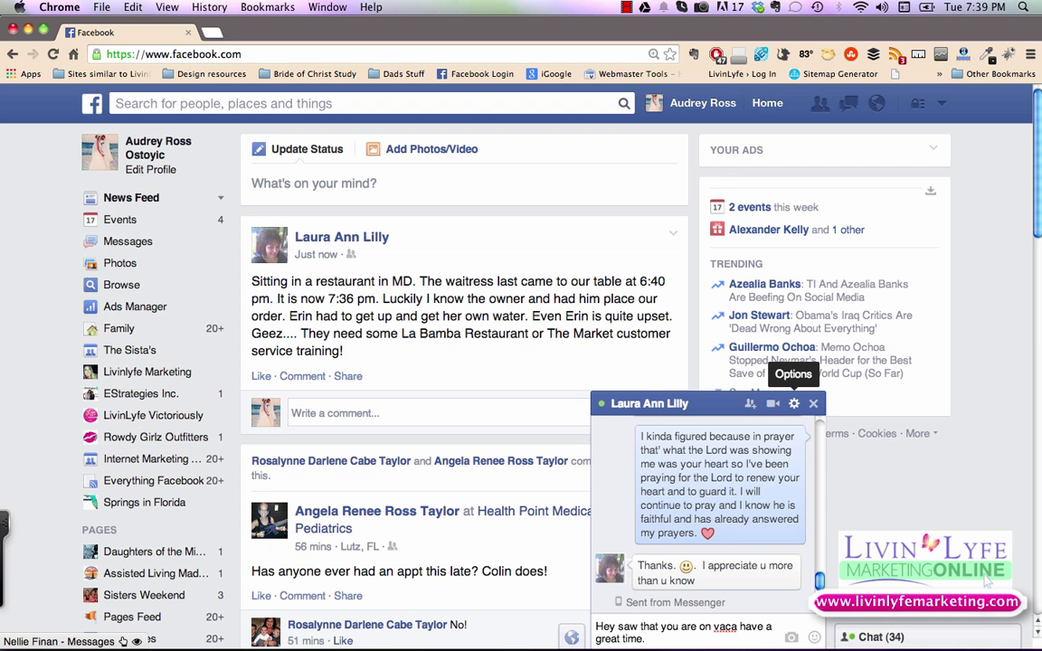
Close the friend's chat window from its options bar.
click(793, 403)
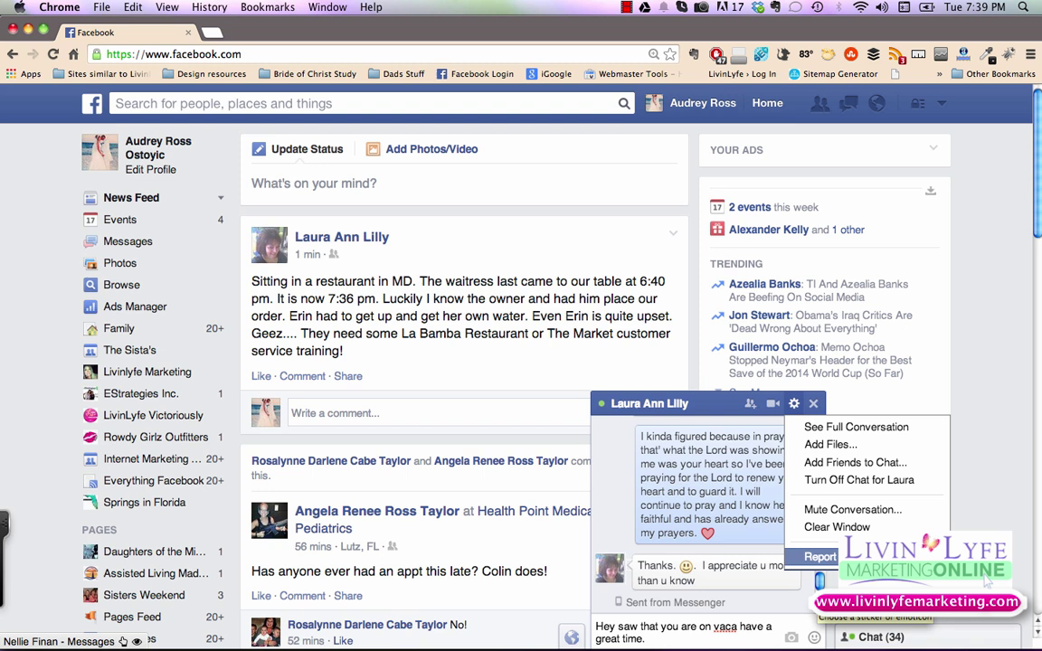
click(813, 403)
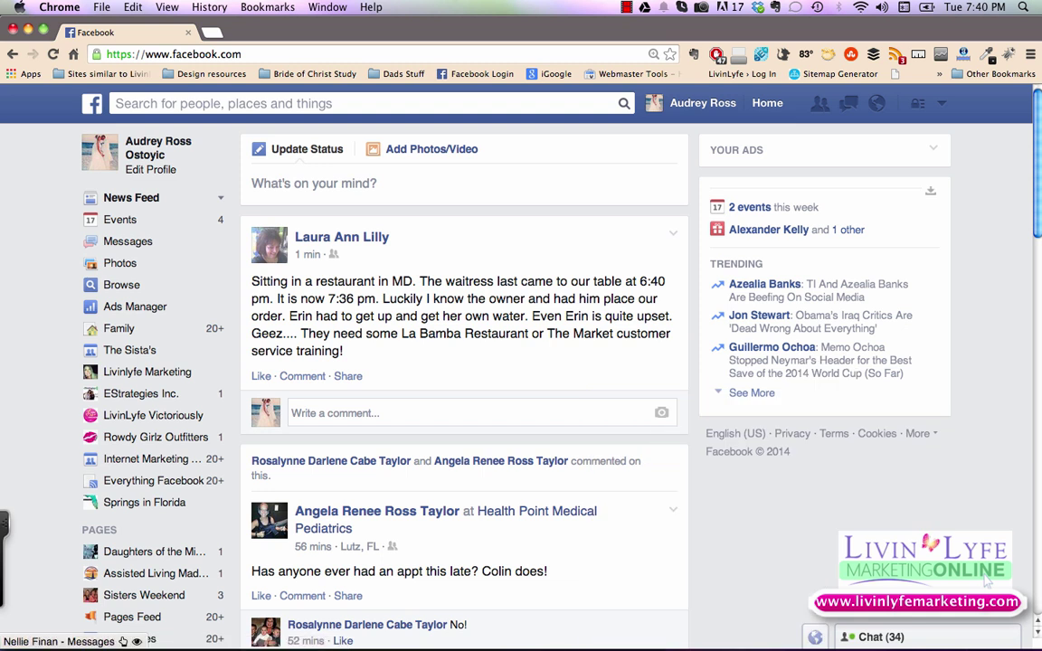
Search for the friend by name and open their profile Timeline.
click(361, 103)
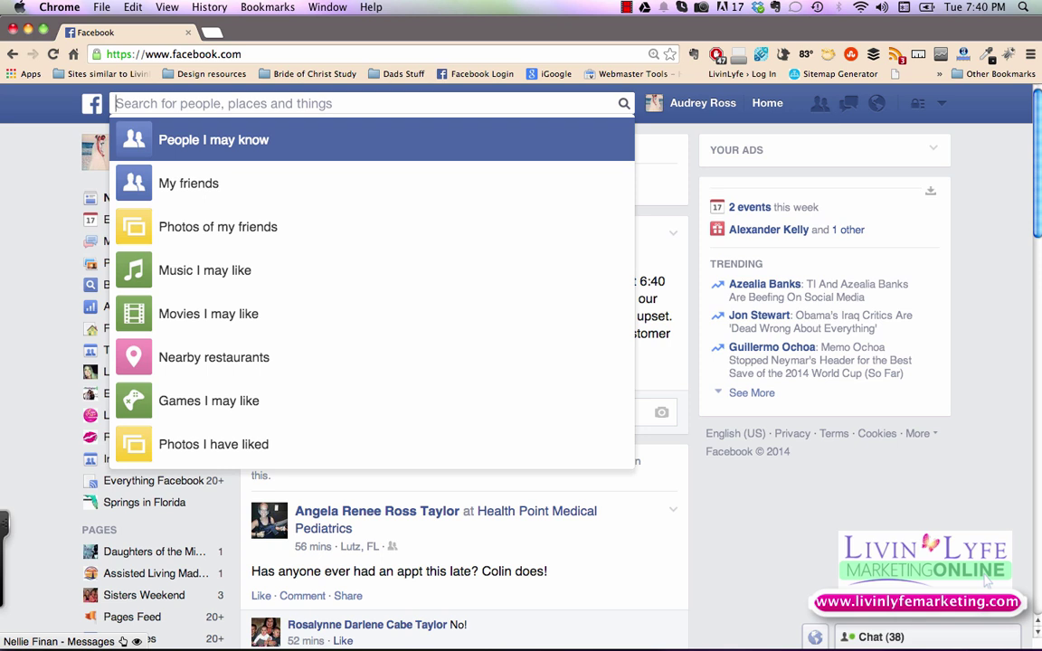
text(me)
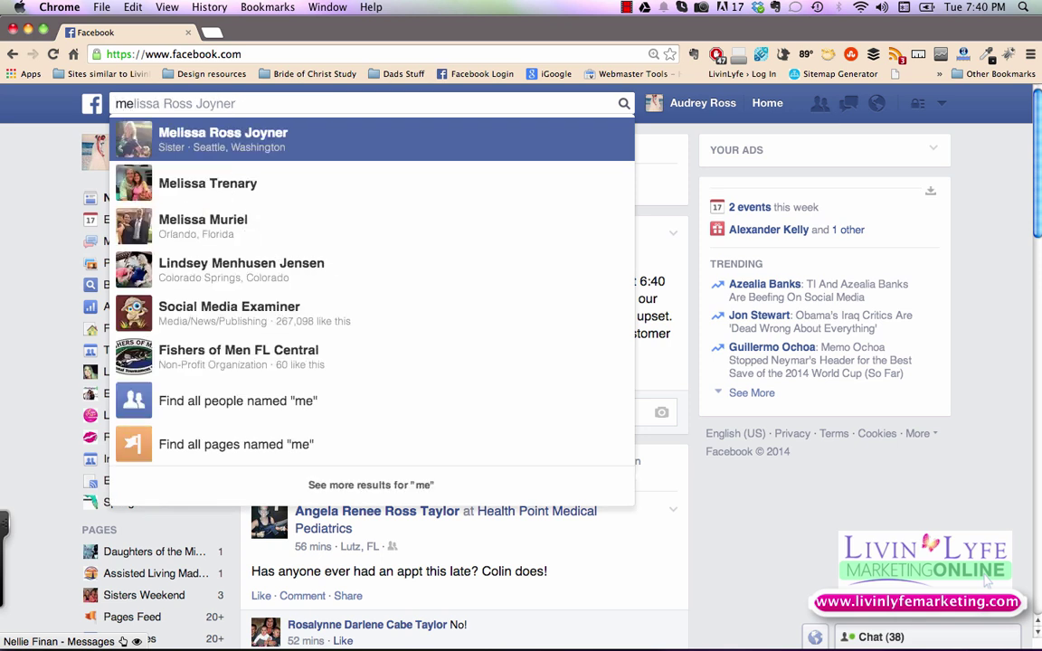
key(Return)
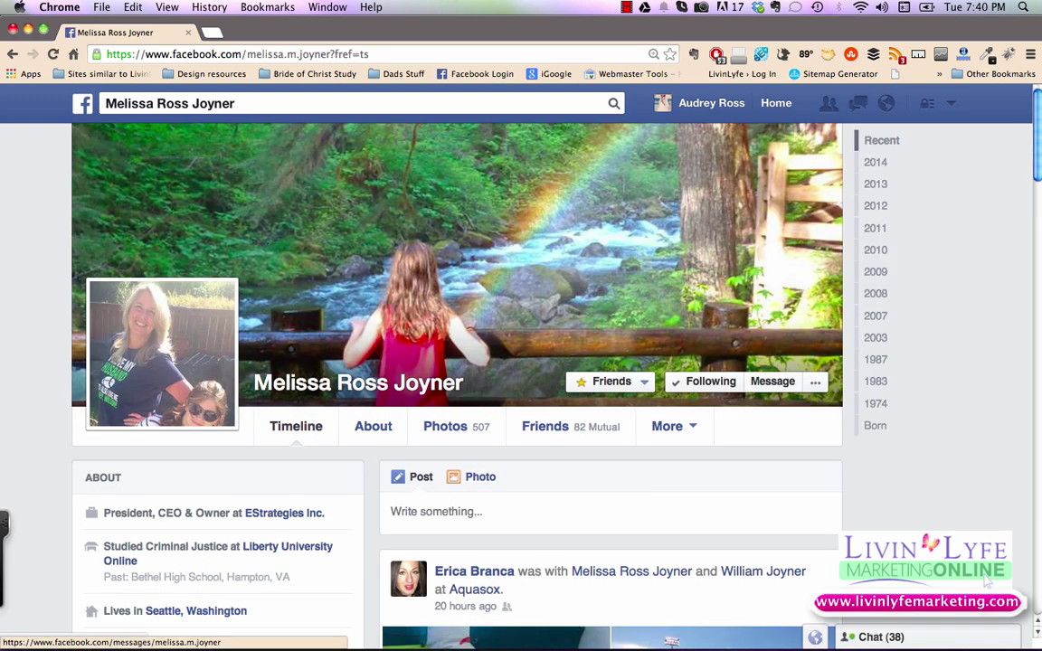
Open a chat from the friend's profile, close it, and go back Home.
click(772, 381)
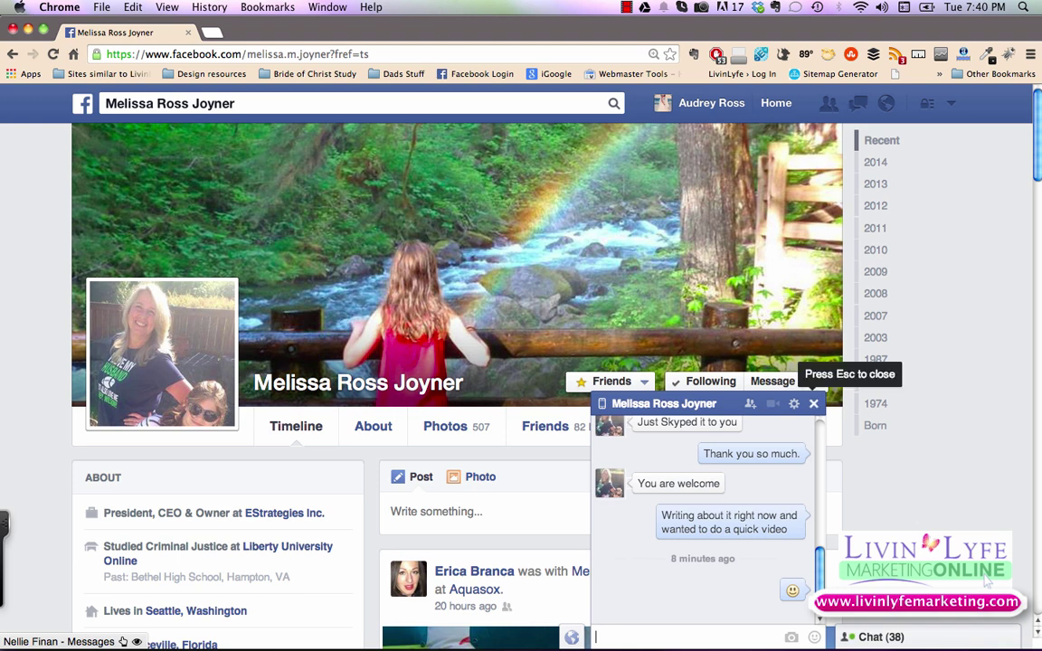
click(814, 404)
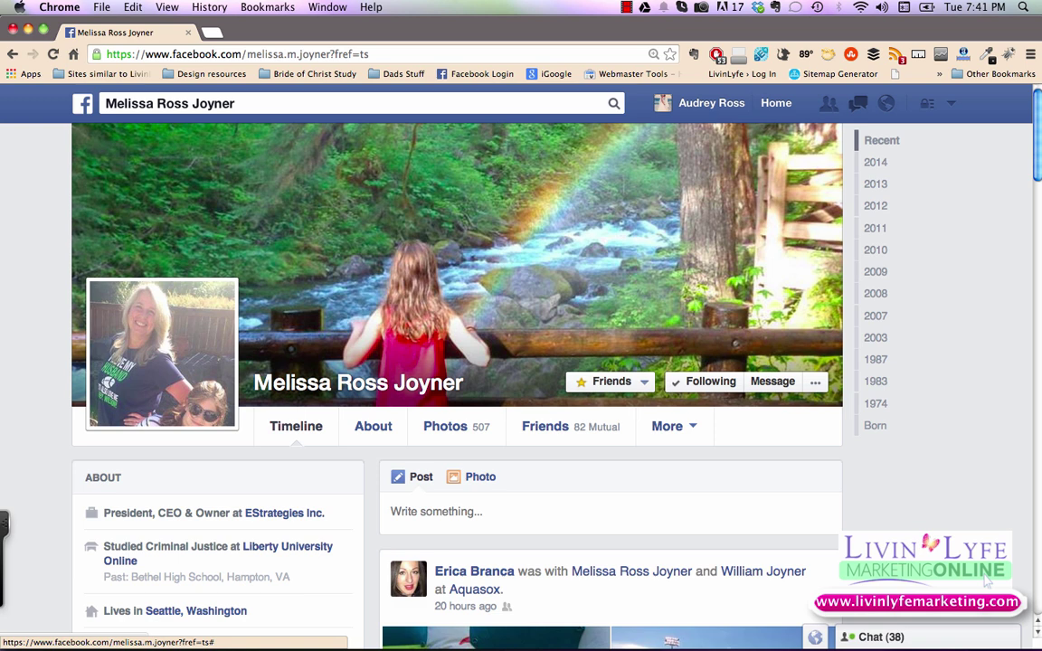
click(777, 103)
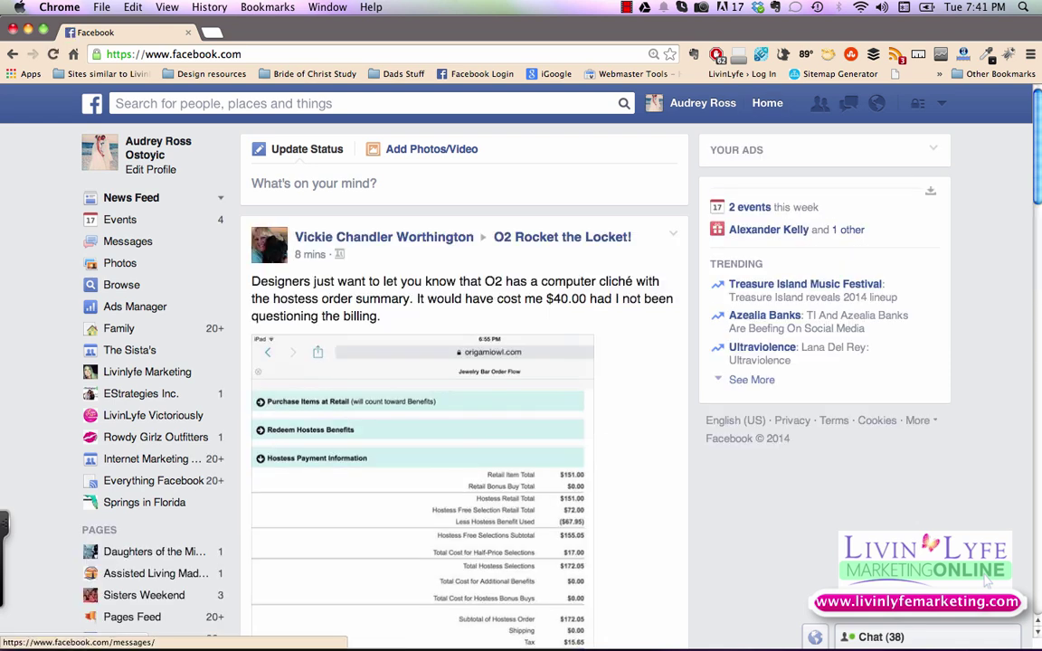
Address a new message to three friends from suggestions and type 'Bens surprise'.
click(128, 241)
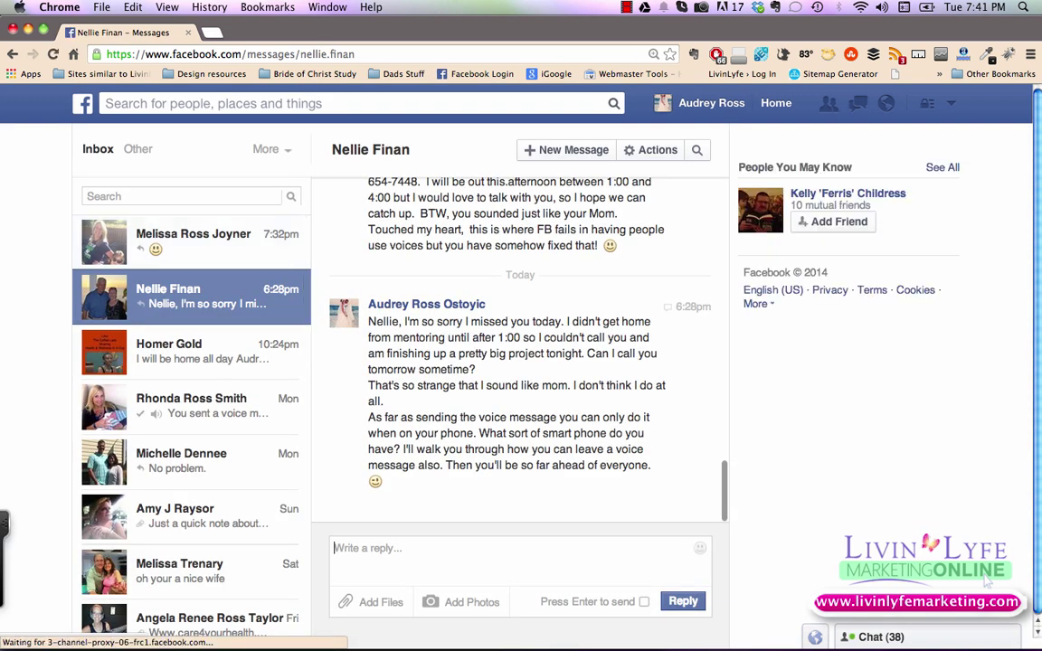
click(566, 149)
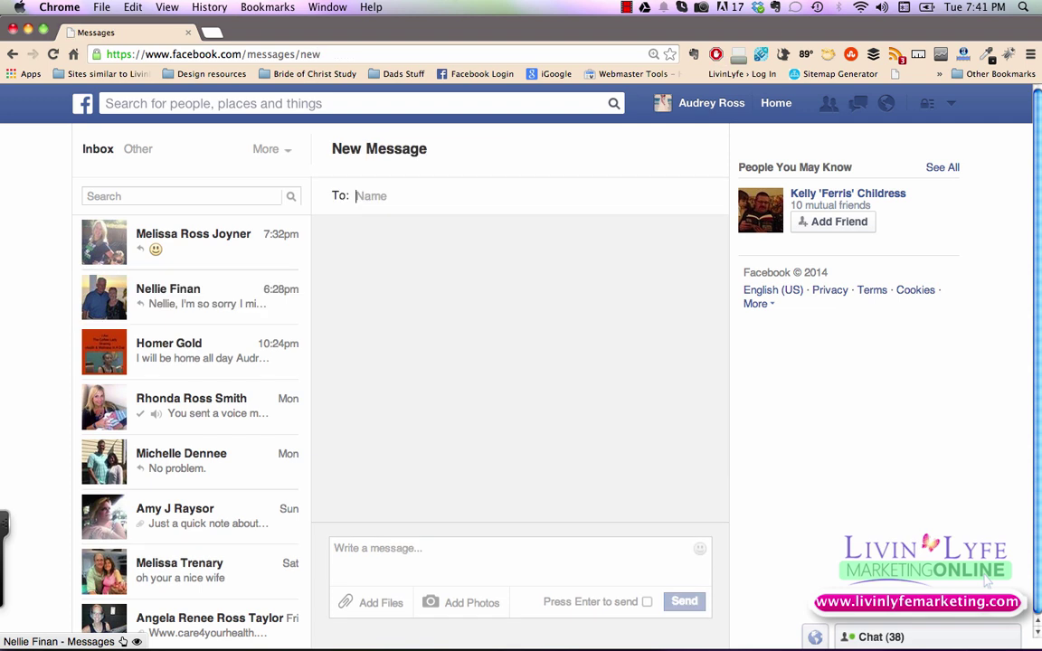
text(me)
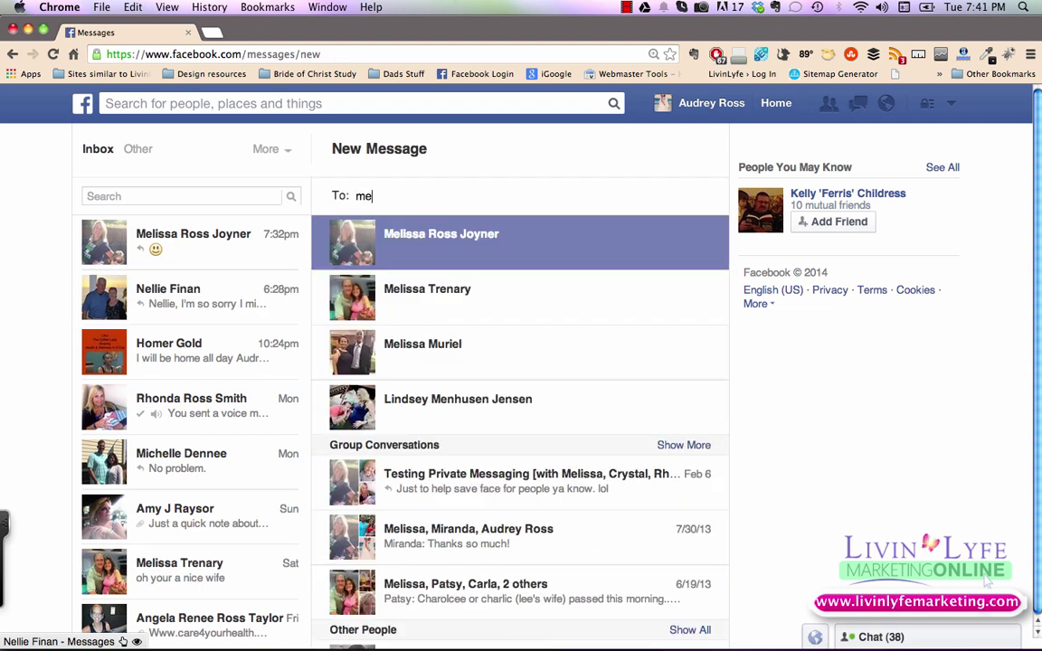
key(Return)
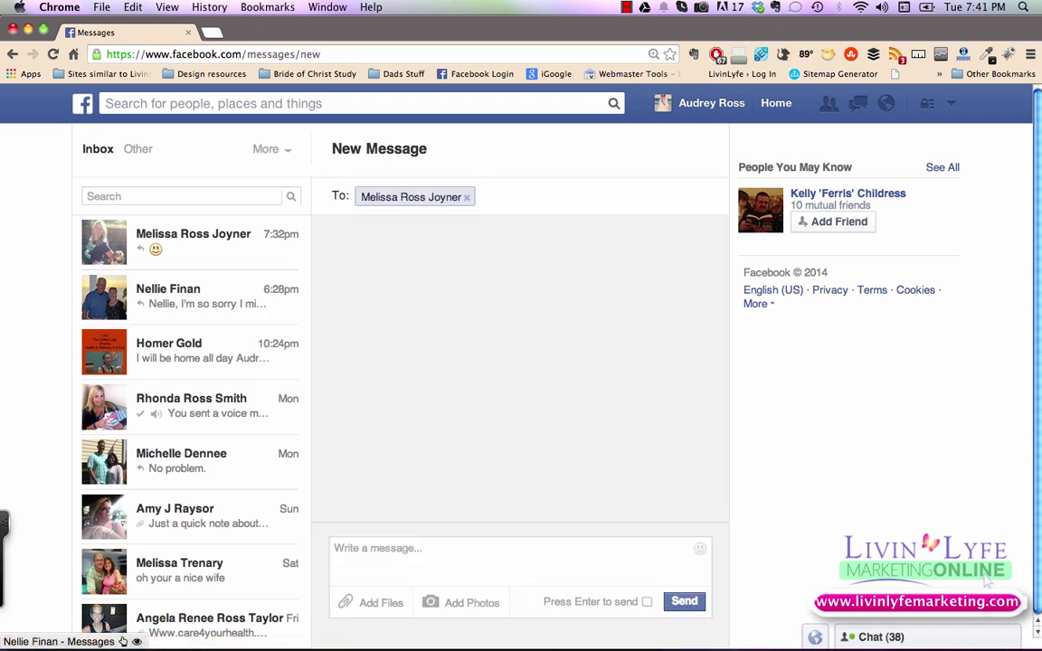
text(rh)
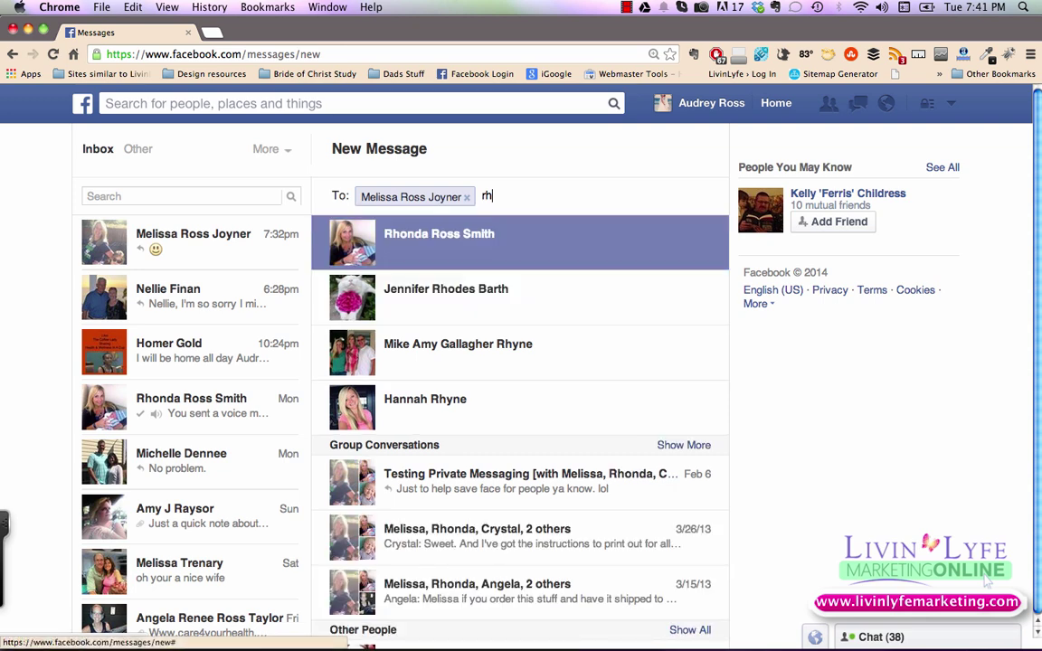
key(Return)
text(ang)
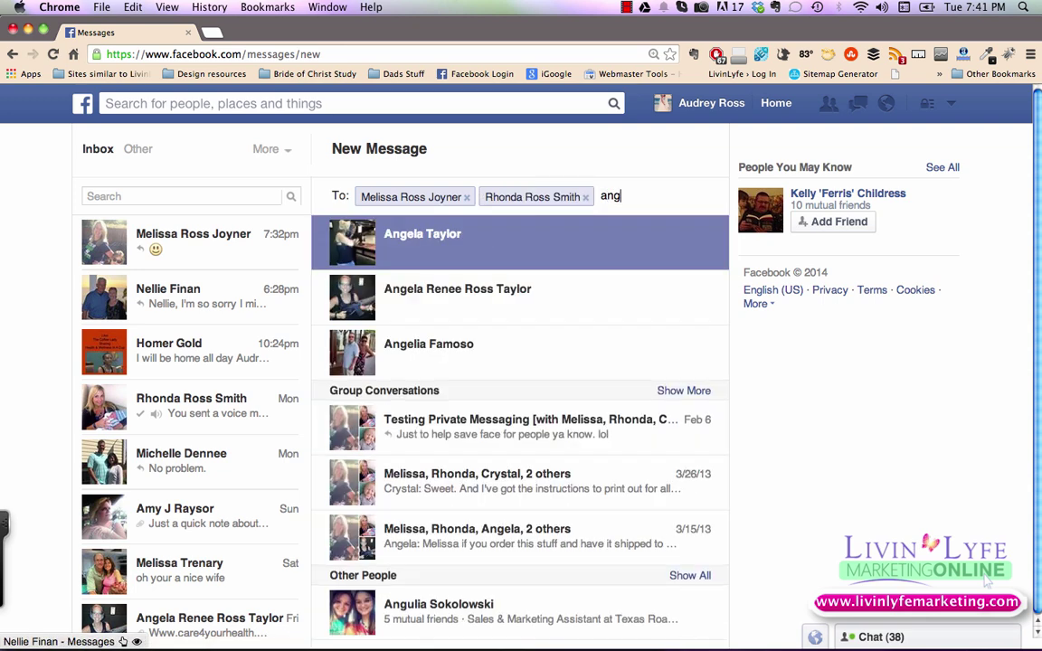
key(Return)
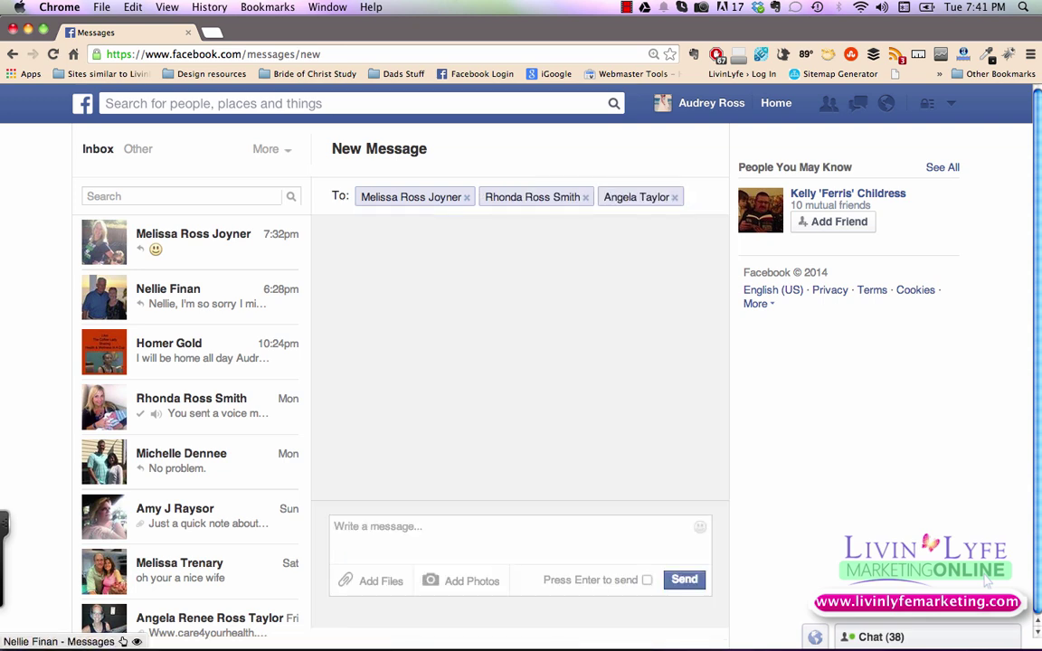
text(Ben)
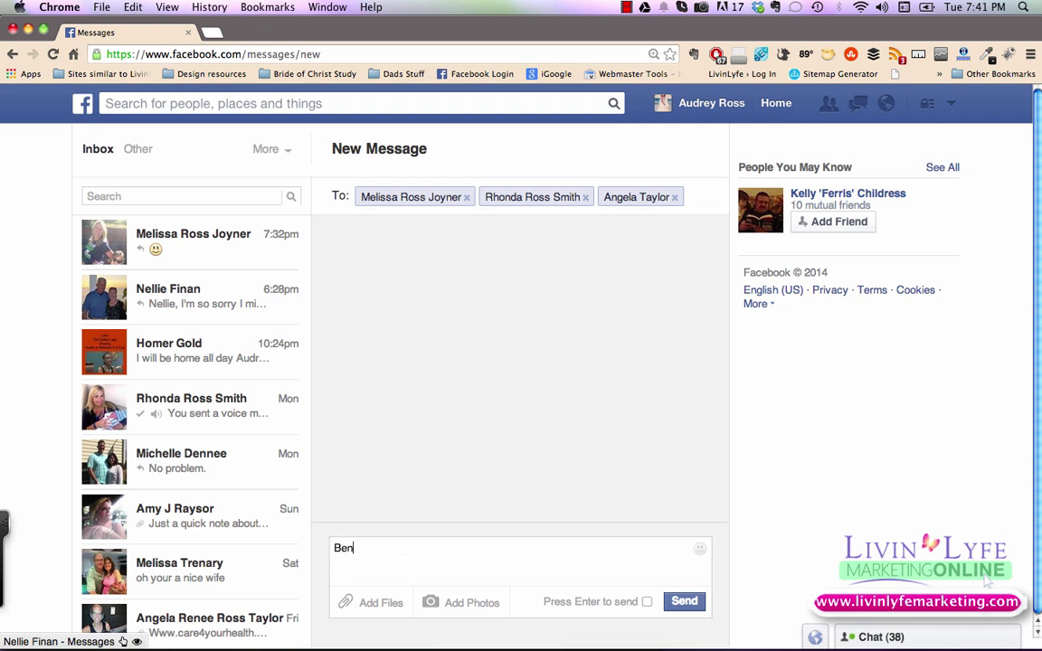
text(s surprise)
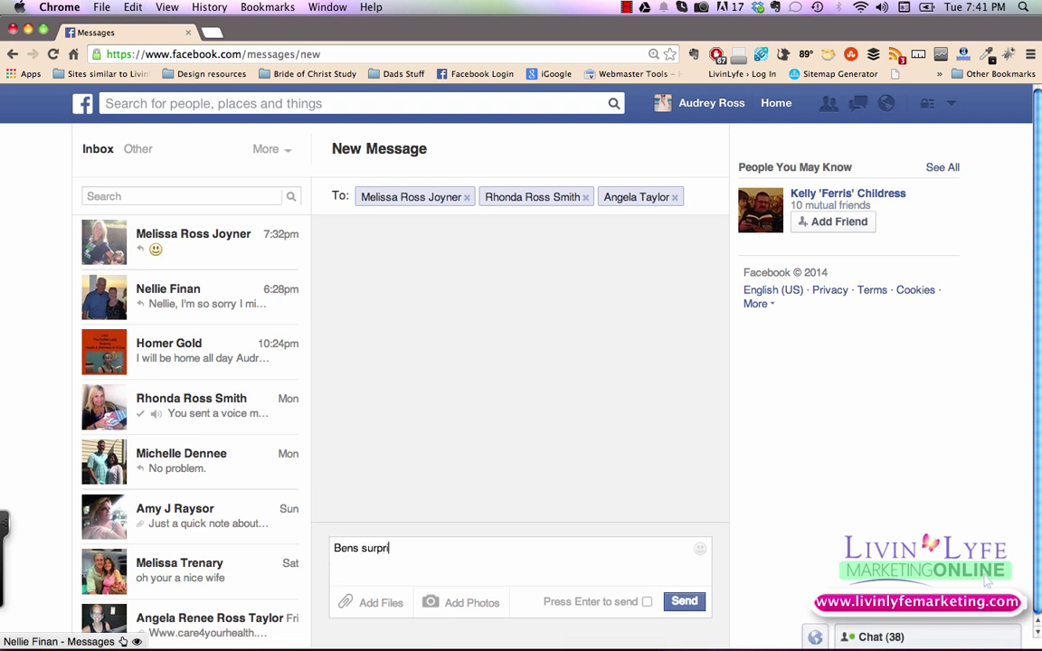